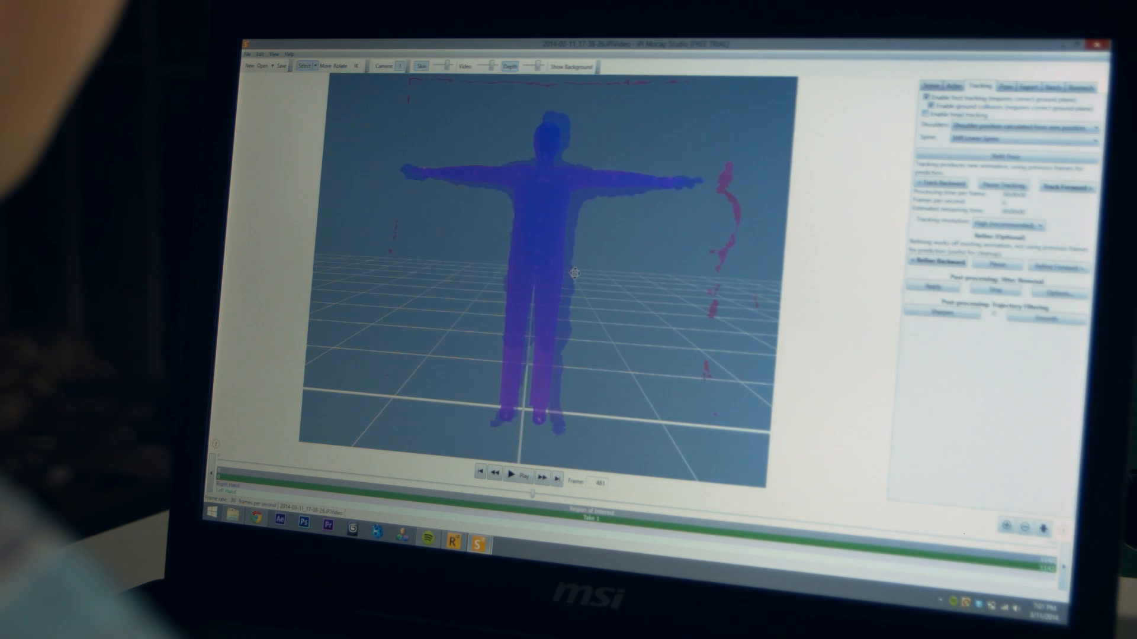
Orbit around the tracked figure and bring up the animation export choices on the Export tab
{"action": "left_click_drag", "start_coordinate": [575, 273], "coordinate": [384, 293]}
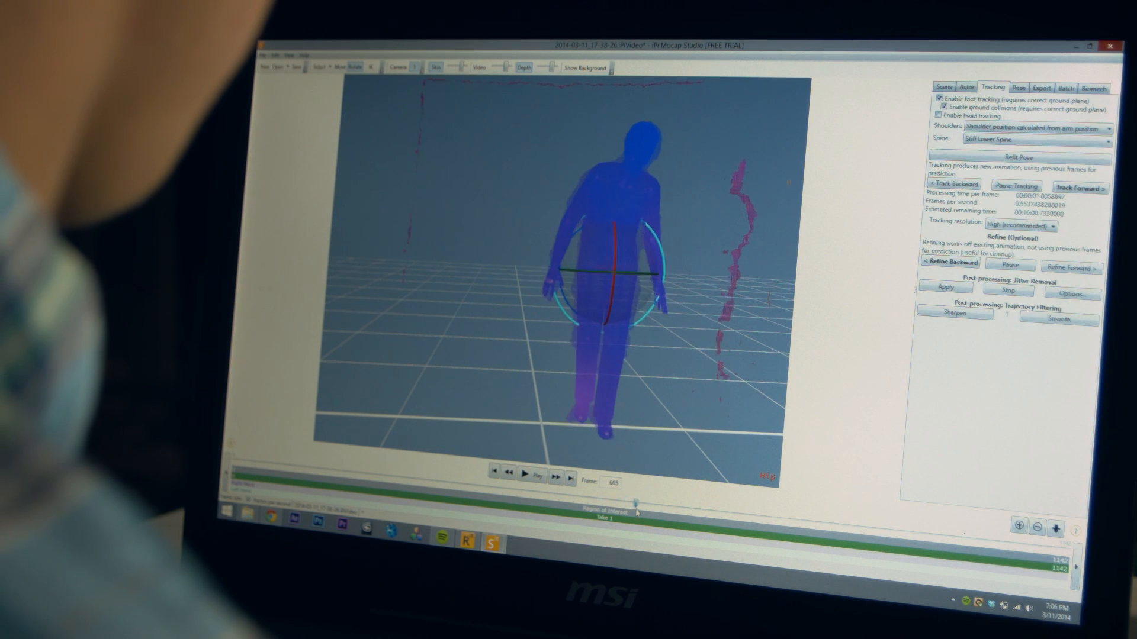
{"action": "left_click", "coordinate": [1043, 89]}
{"action": "left_click", "coordinate": [993, 503]}
Export for 3ds Max Biped, then load the captured BVH onto the biped with default conversion settings
{"action": "left_click", "coordinate": [950, 524]}
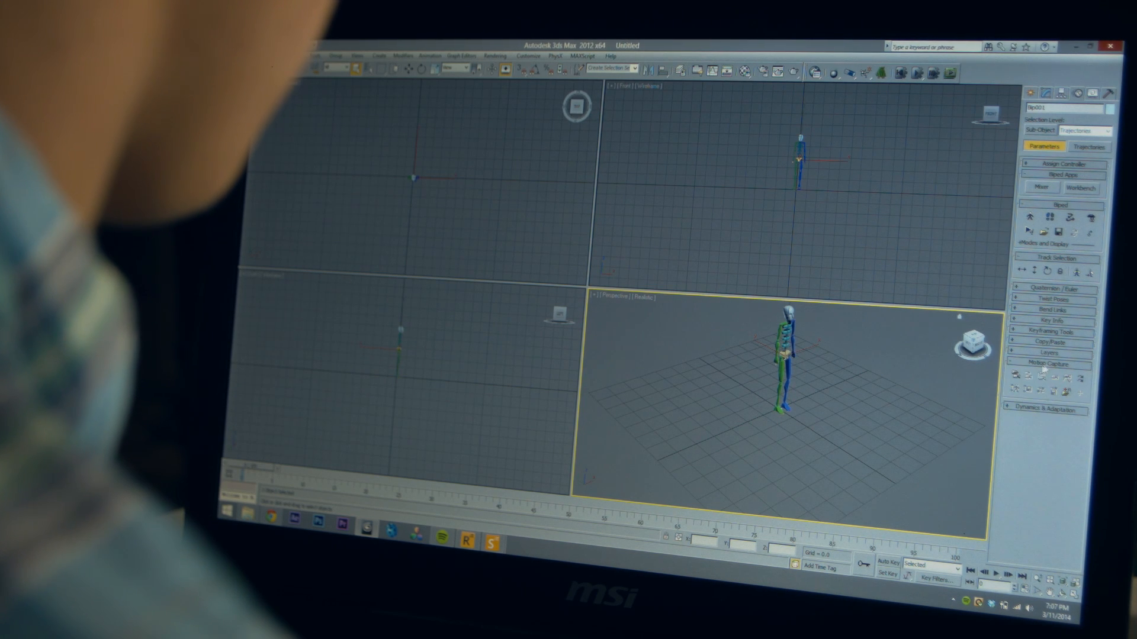
{"action": "left_click", "coordinate": [1016, 374]}
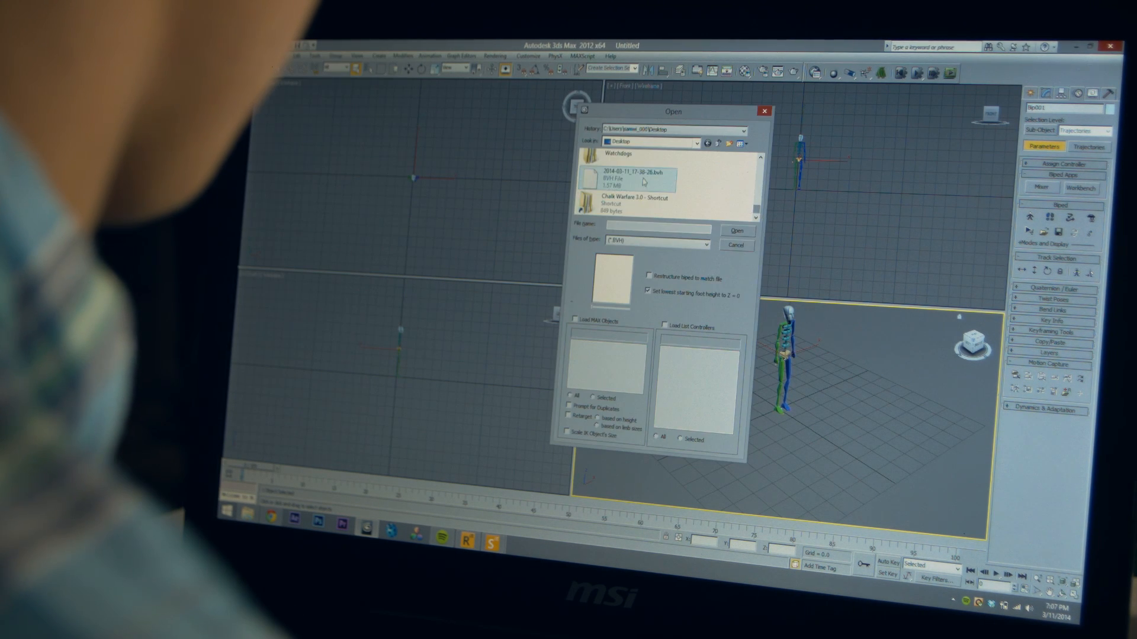
{"action": "double_click", "coordinate": [643, 180]}
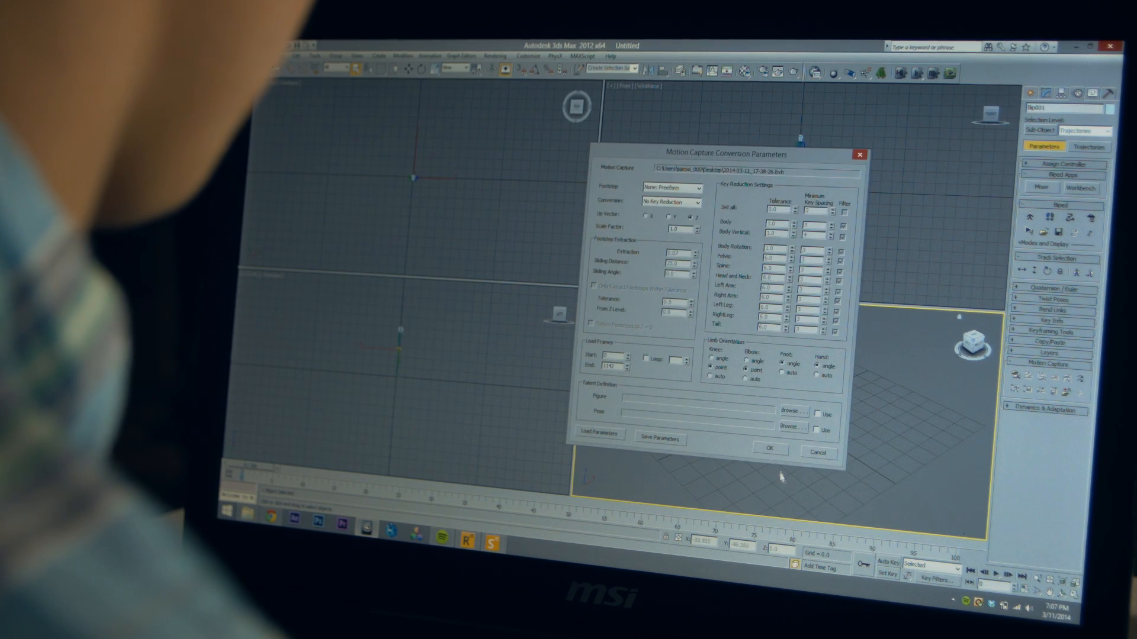
{"action": "left_click", "coordinate": [770, 448]}
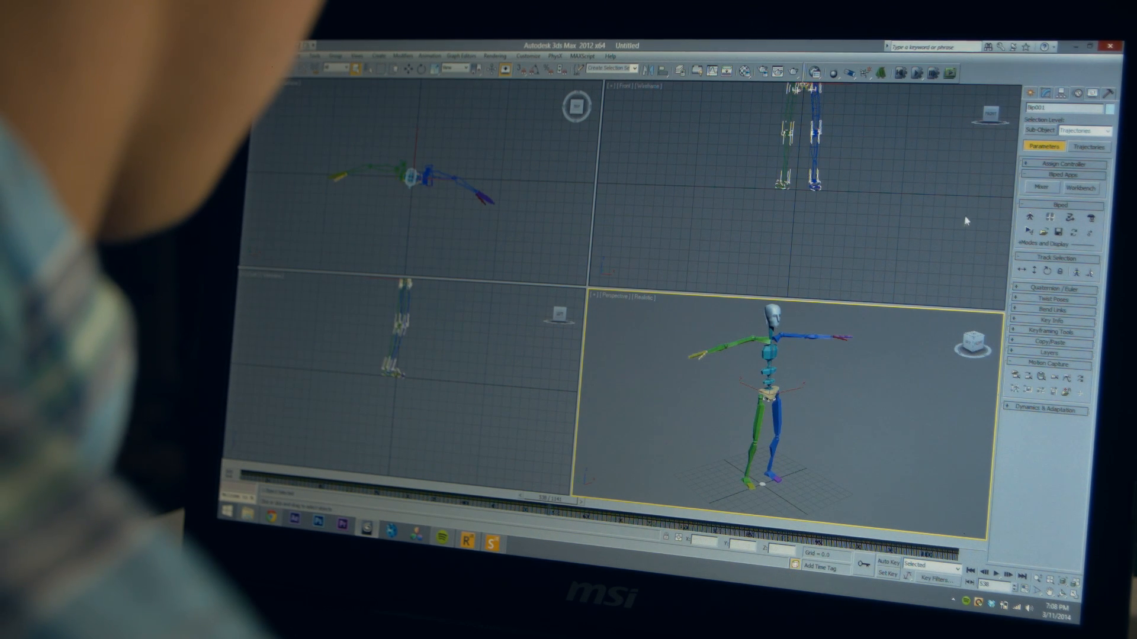
Begin saving the biped's motion to a file, moving the Save As dialog into clear view
{"action": "left_click", "coordinate": [1059, 232]}
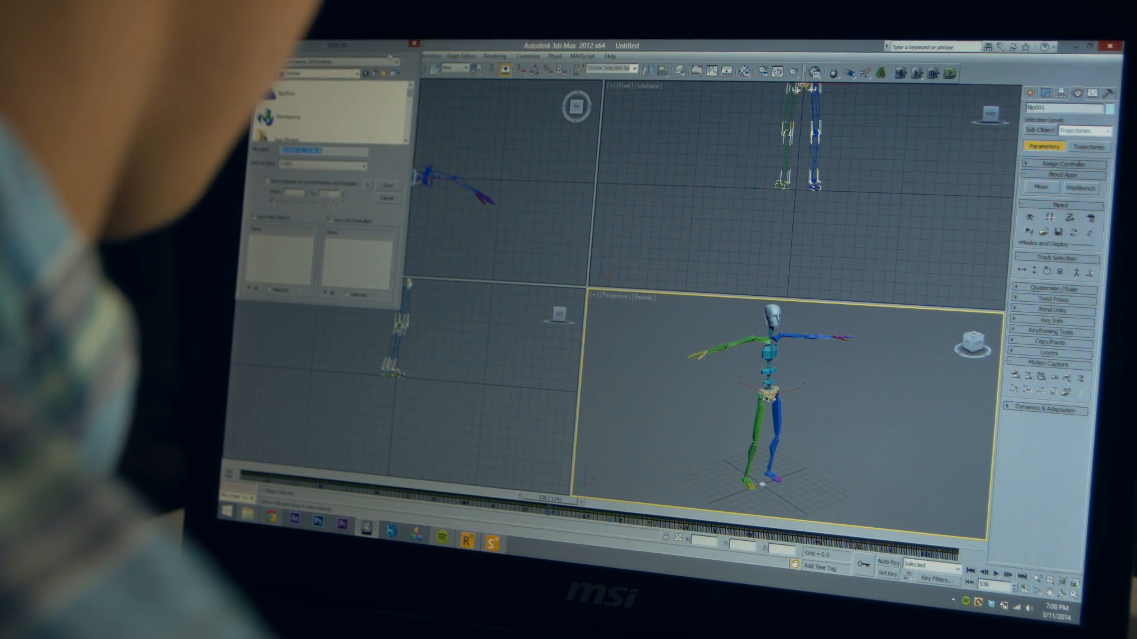
{"action": "left_click_drag", "start_coordinate": [355, 47], "coordinate": [782, 113]}
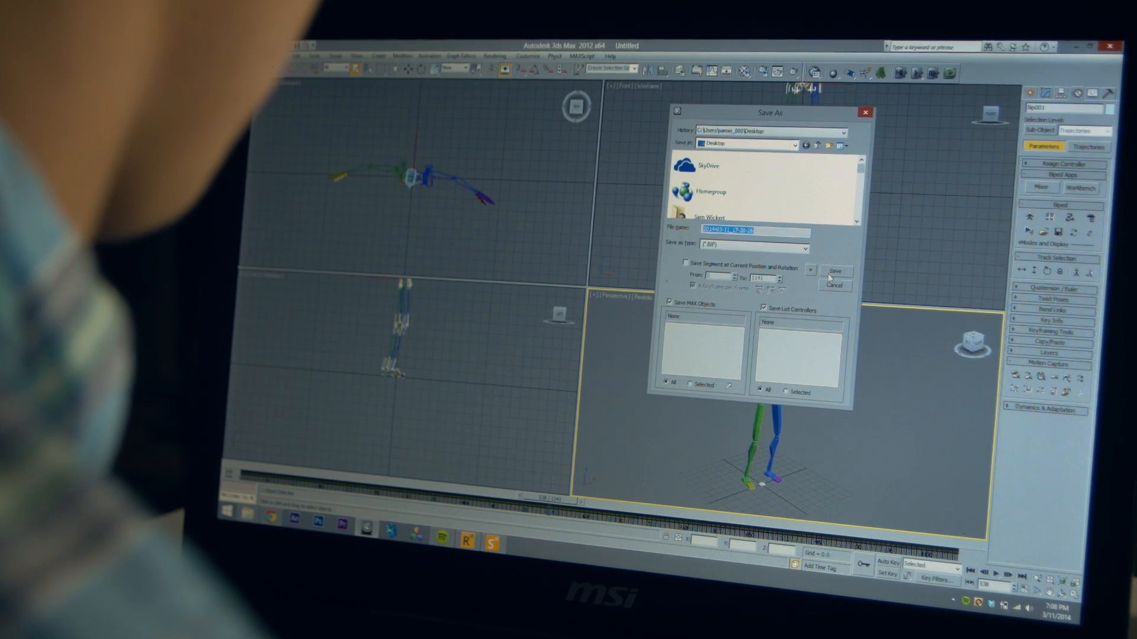